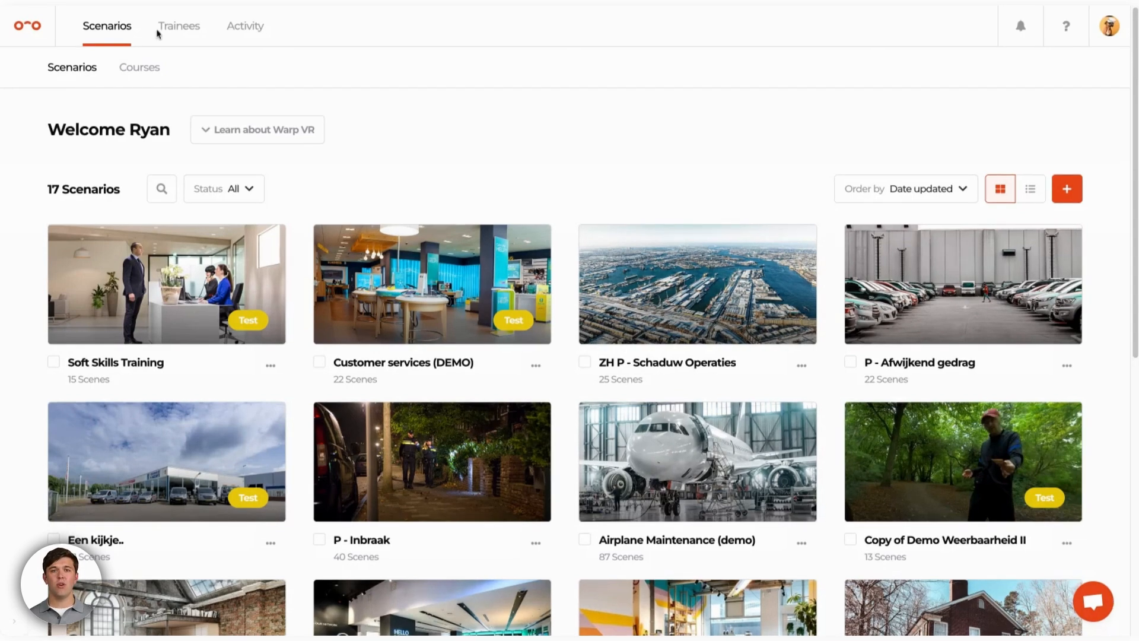
- Create a new trainee group titled TEST without any courses or scenarios selected
left_click(179, 27)
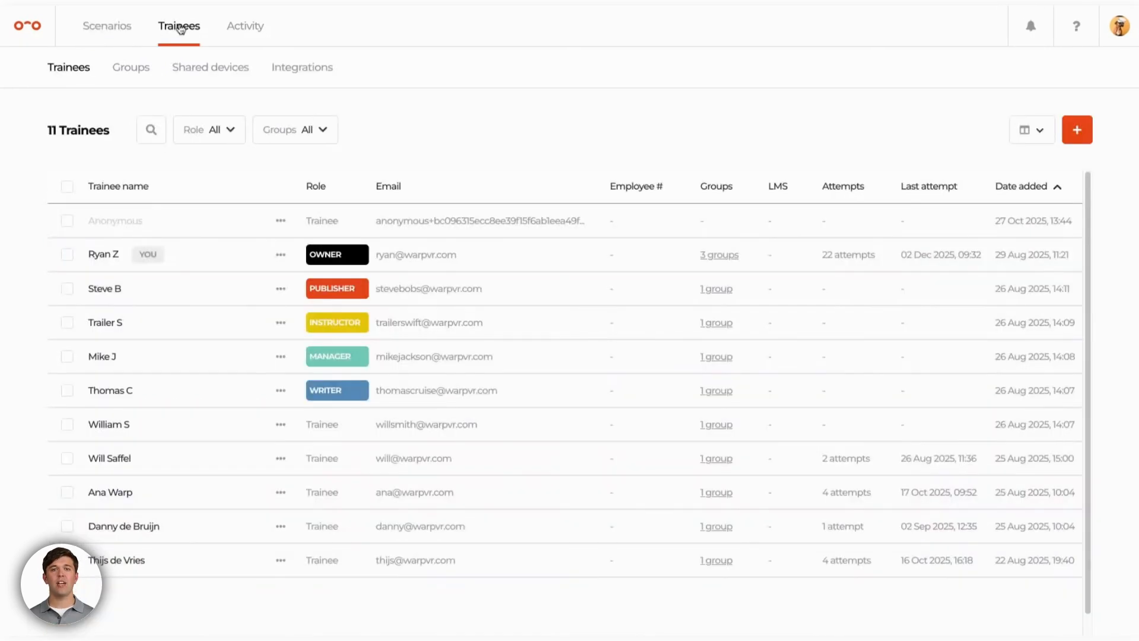
left_click(128, 73)
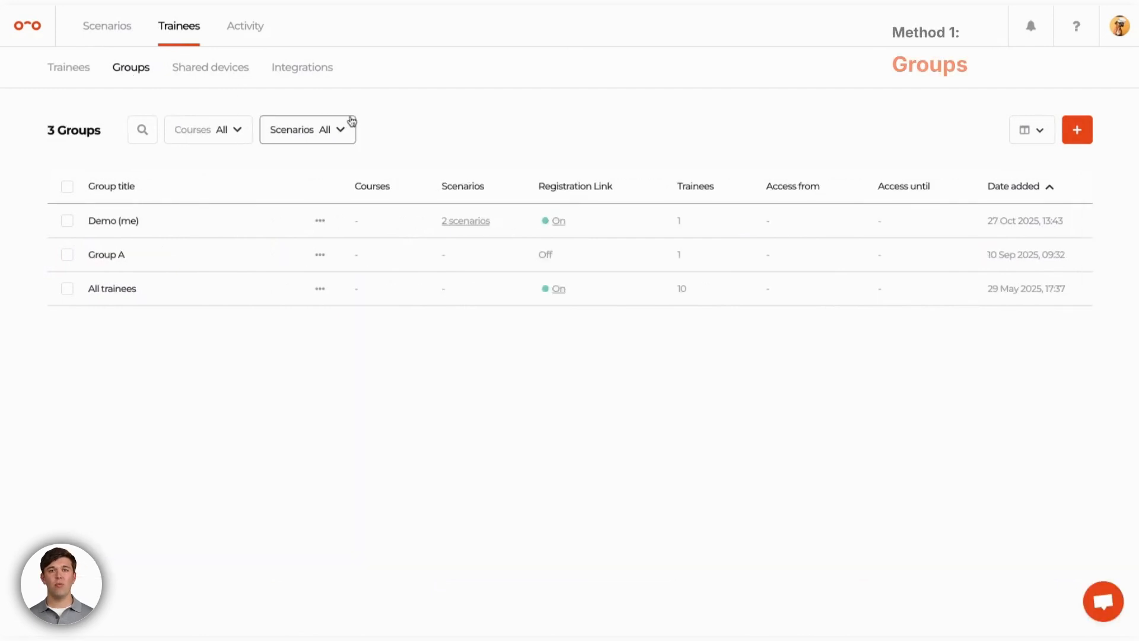
left_click(1090, 135)
left_click(604, 155)
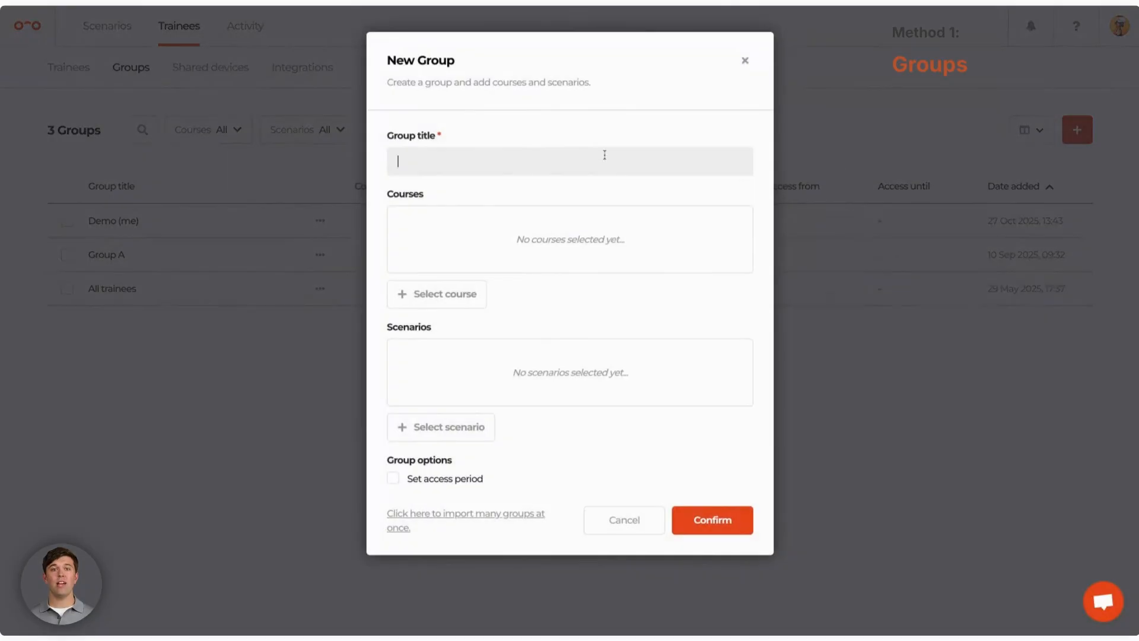
type("TEST")
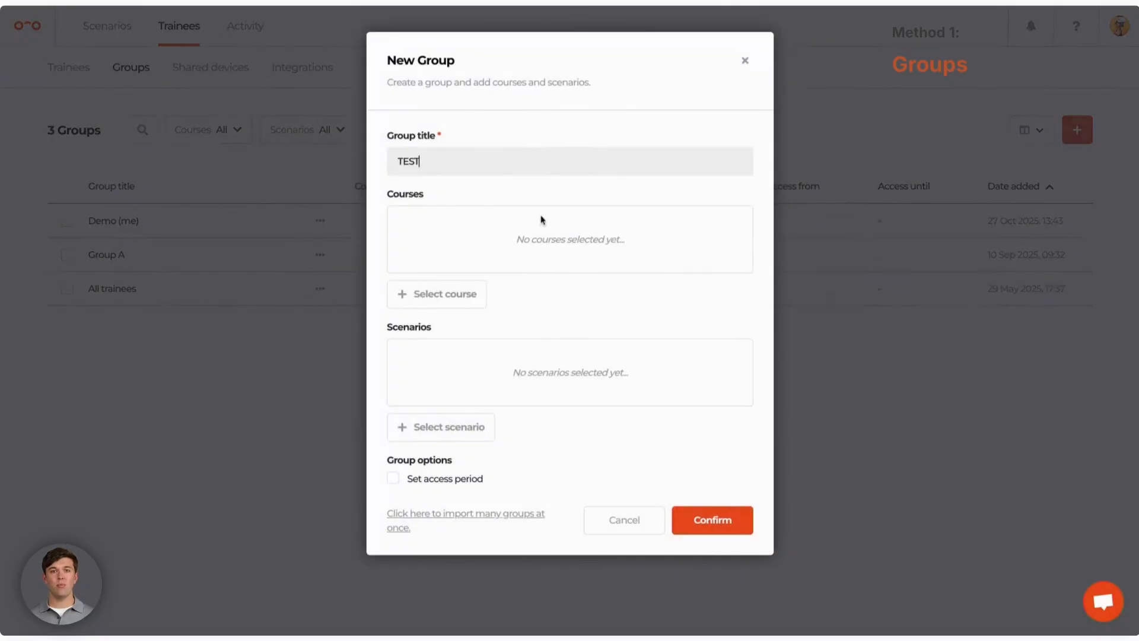
left_click(690, 516)
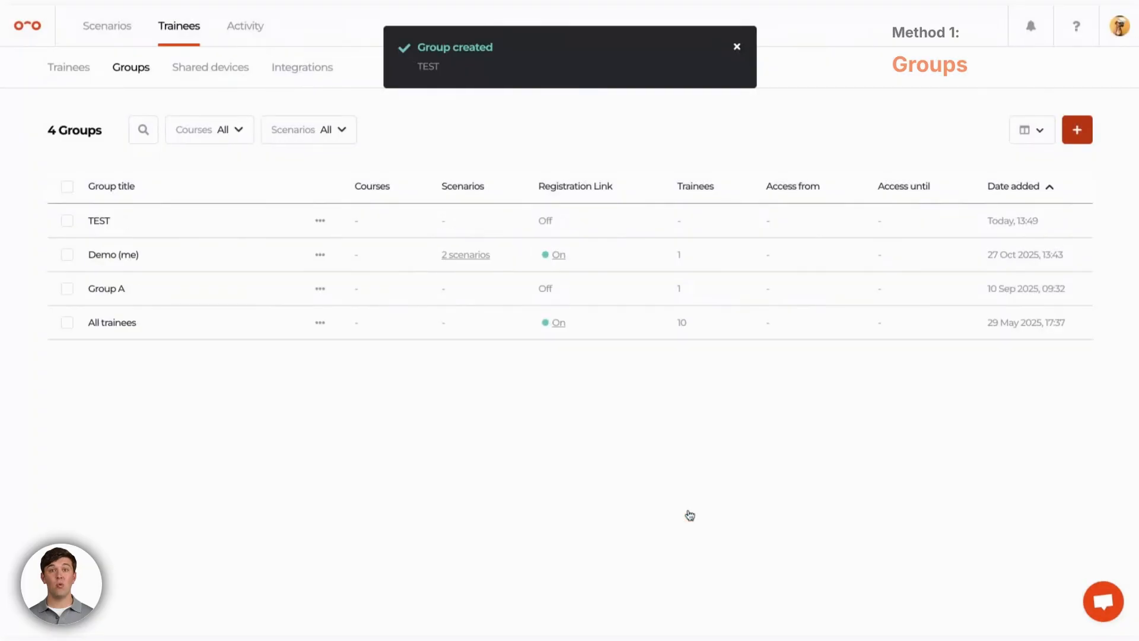
- Add the first three listed users with the plain Trainee role to the TEST group
left_click(69, 69)
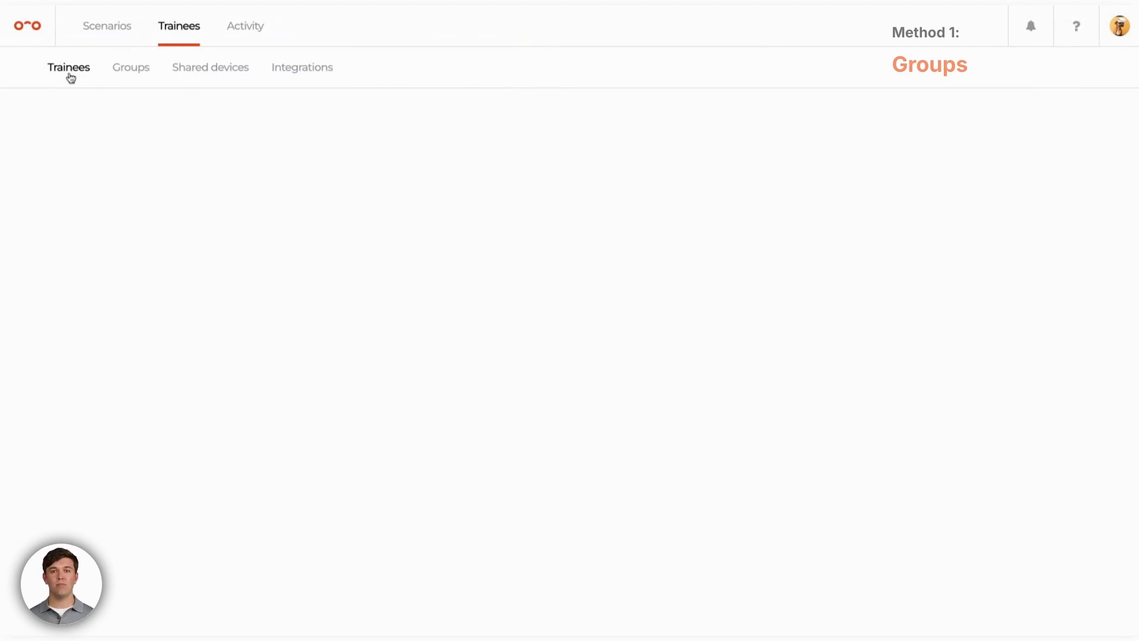
left_click(67, 390)
left_click(67, 424)
left_click(67, 458)
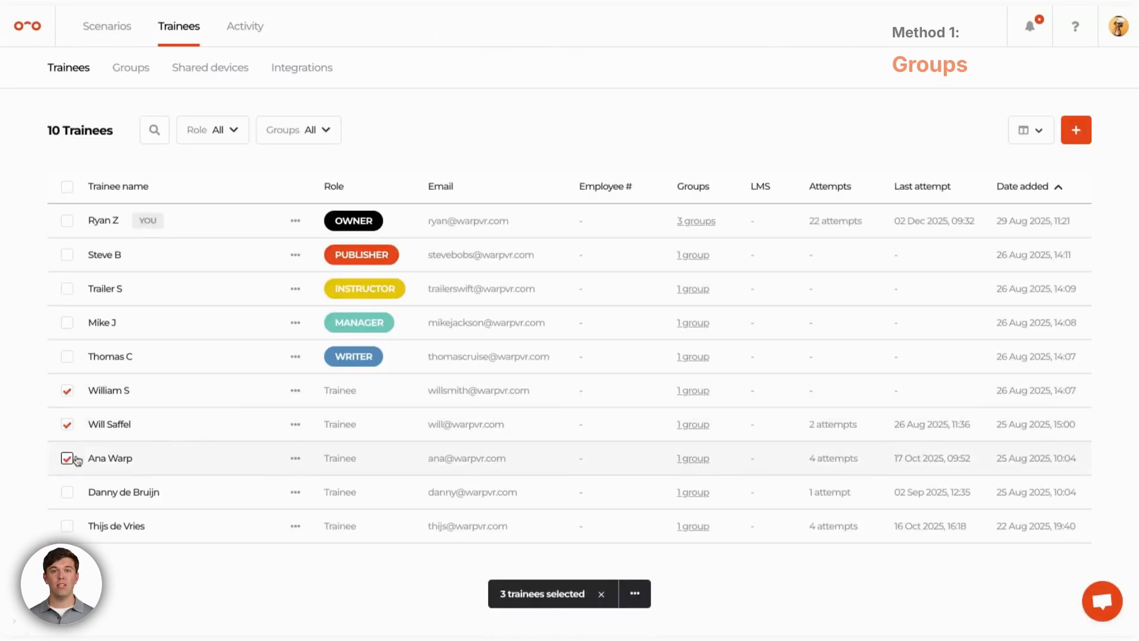
left_click(635, 593)
left_click(550, 423)
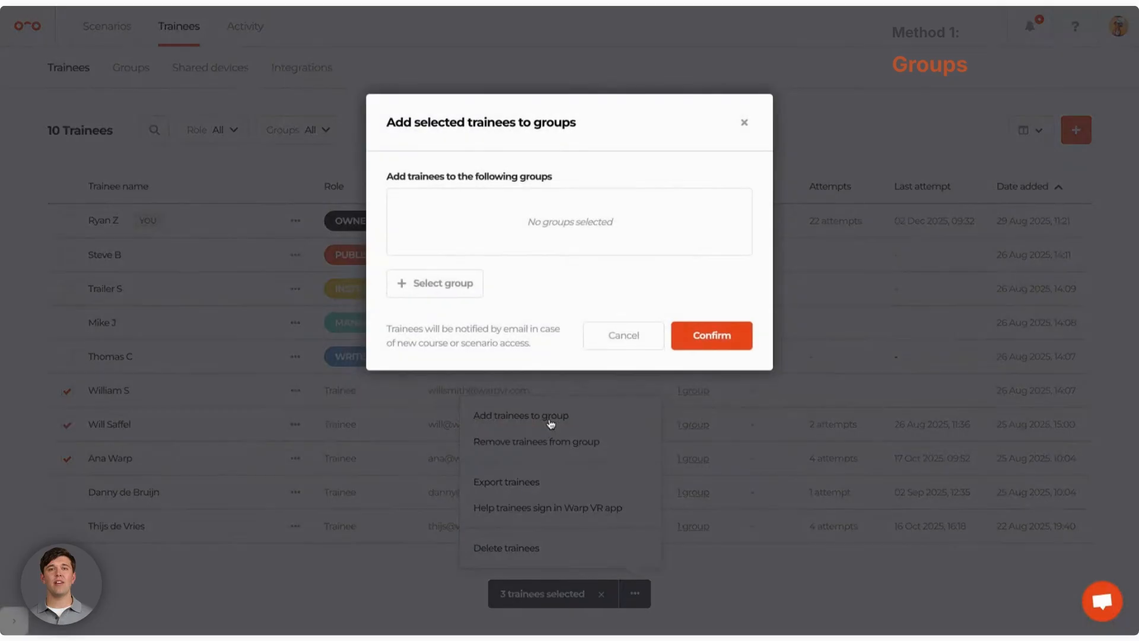
left_click(449, 297)
left_click(446, 421)
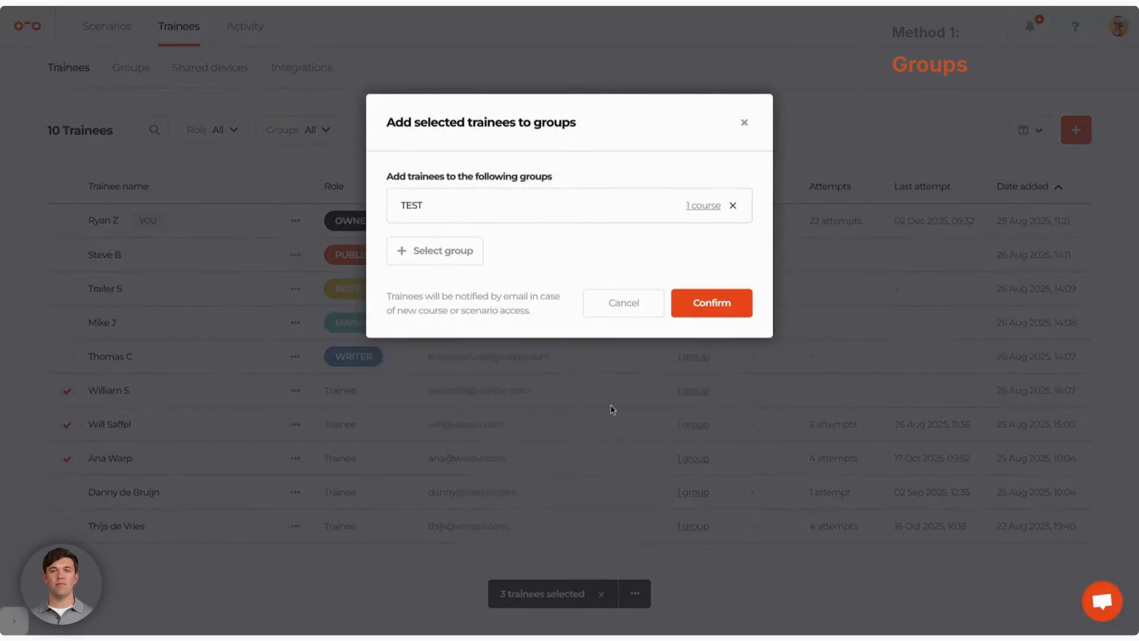
left_click(705, 310)
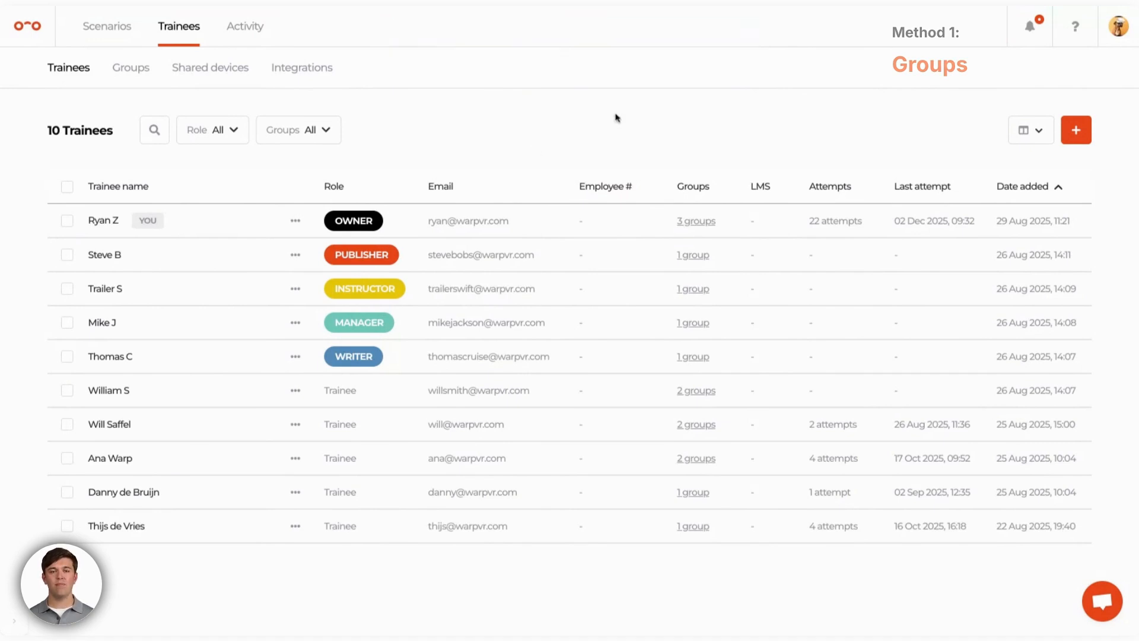
- Enable and copy the TEST group's public registration web link, without requiring users to register with their email address
left_click(124, 76)
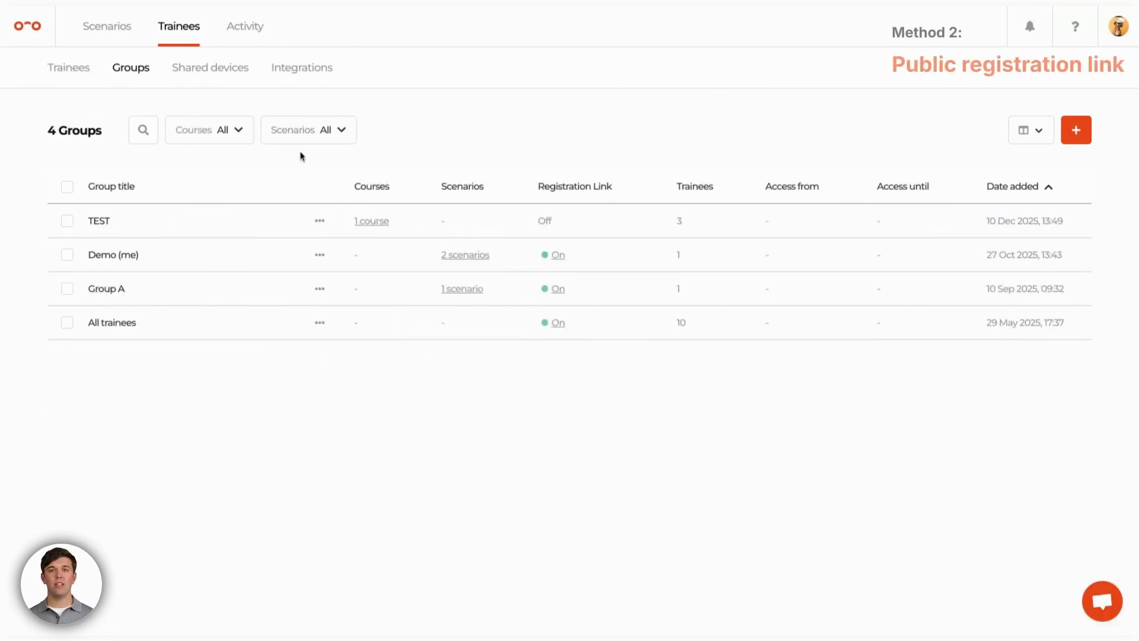
left_click(320, 221)
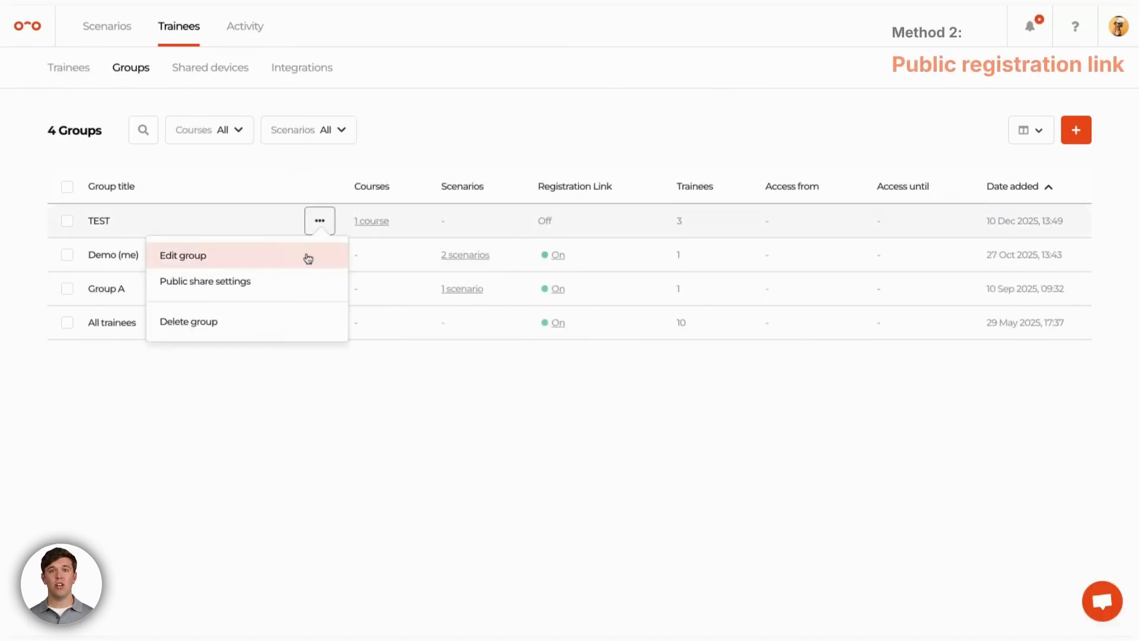
left_click(305, 282)
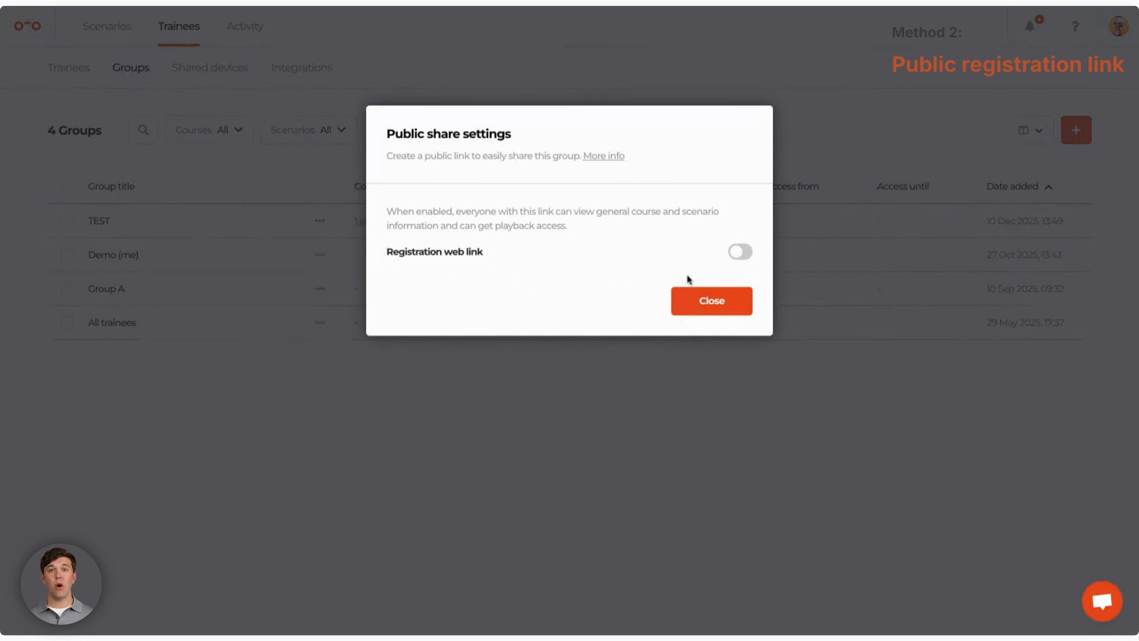
left_click(739, 254)
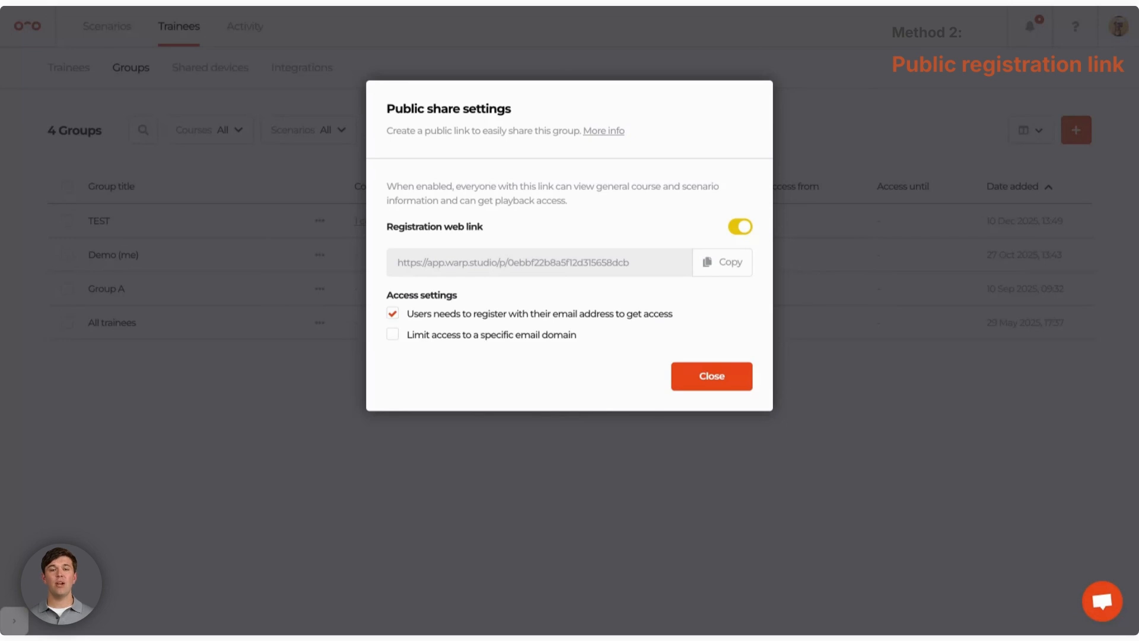
left_click(734, 271)
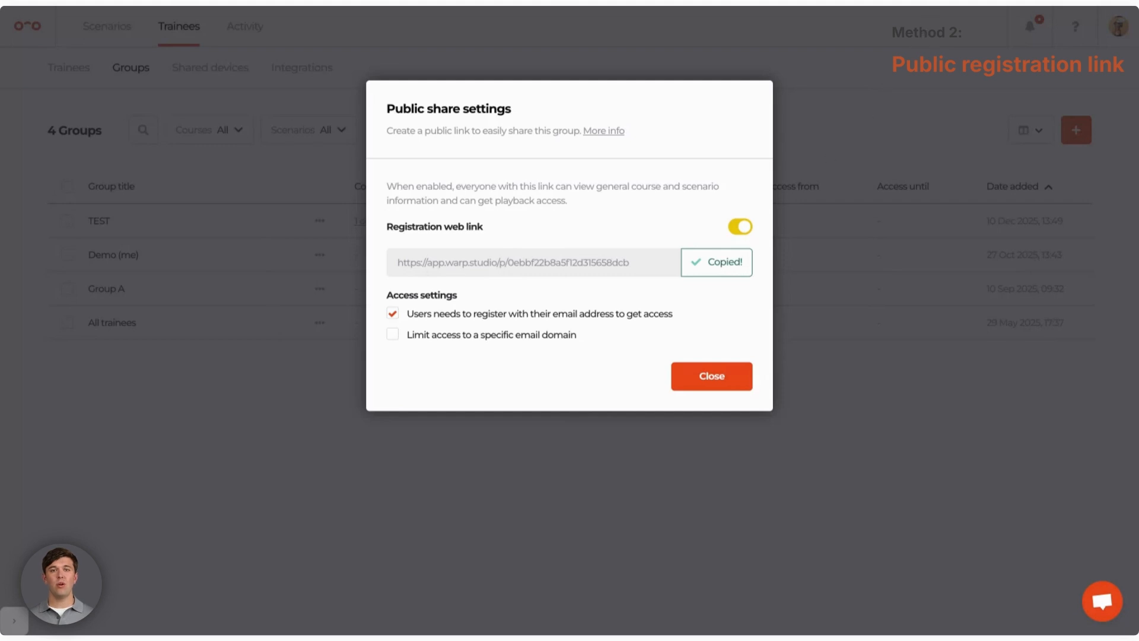
left_click(392, 313)
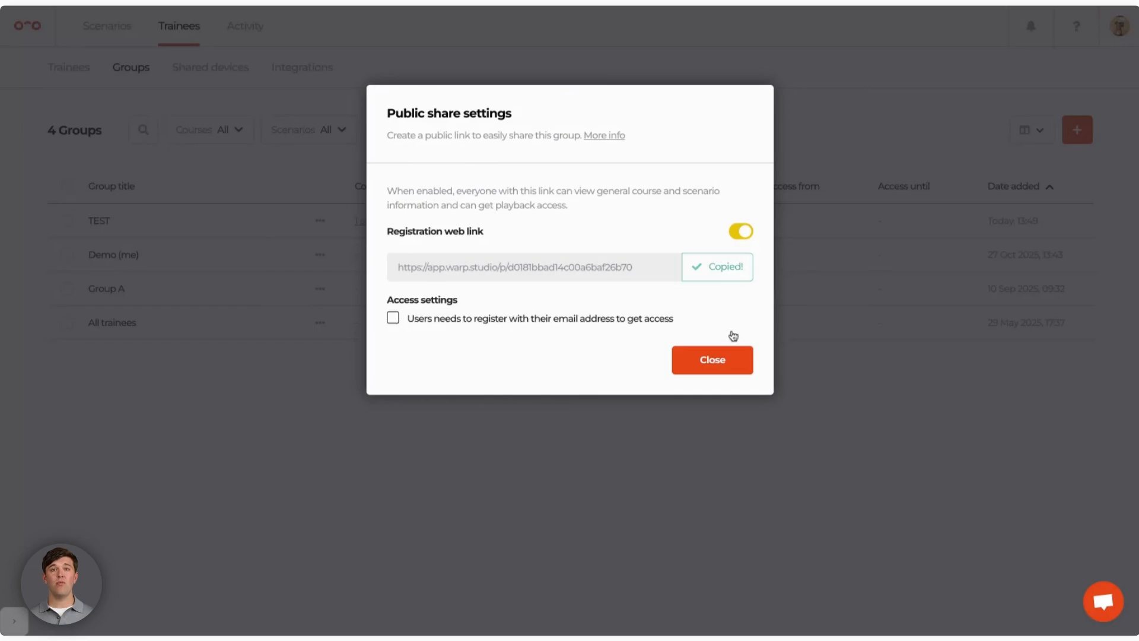
left_click(721, 359)
- View the registration form for a new shared device and close it without registering one
left_click(201, 70)
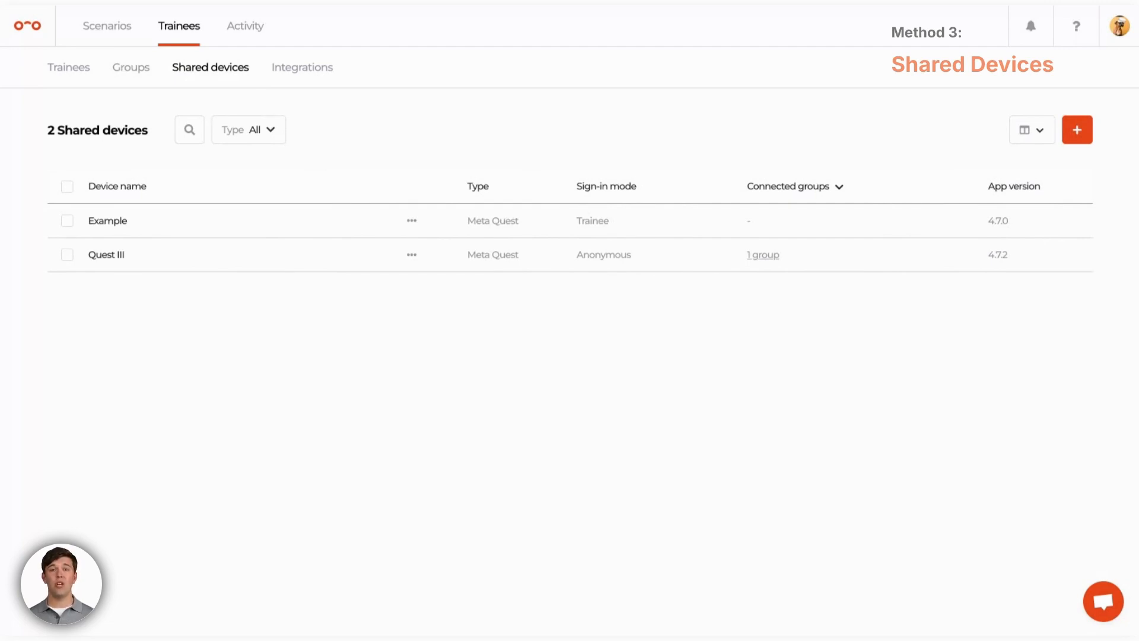
left_click(1079, 130)
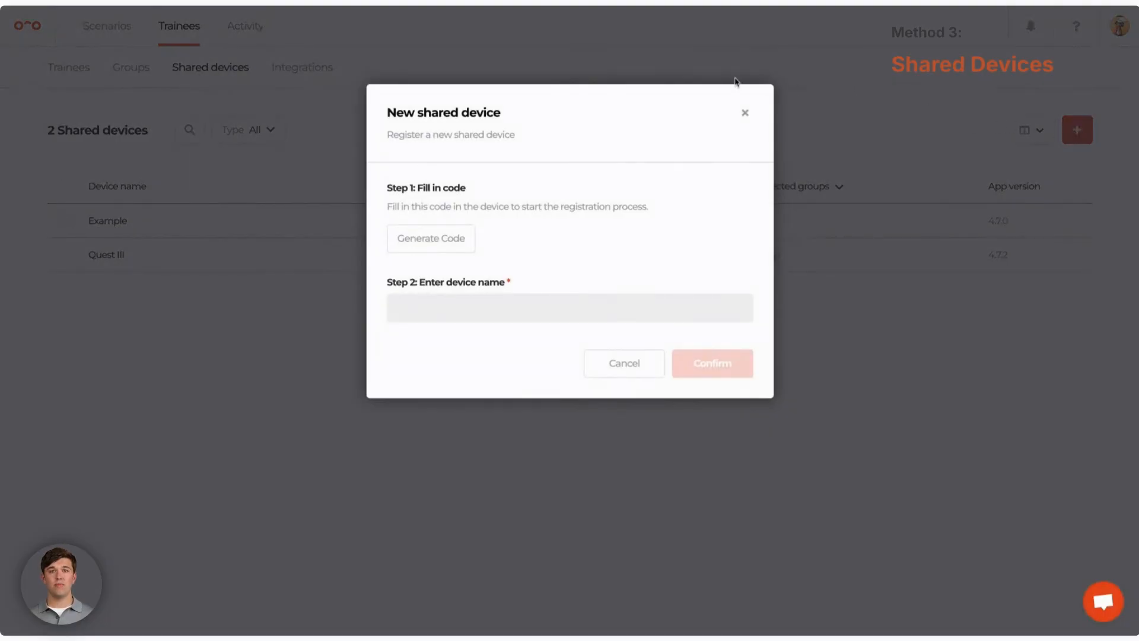
left_click(746, 113)
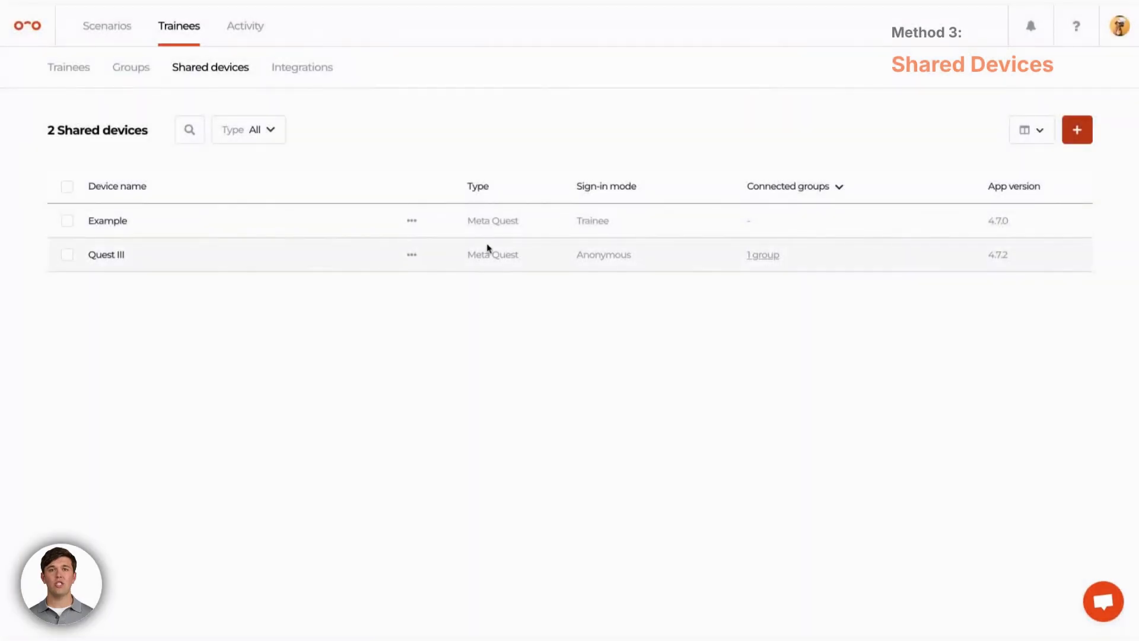
- Preview the Group and Anonymous sign-in modes in the device settings of the Example shared device
left_click(412, 220)
left_click(391, 255)
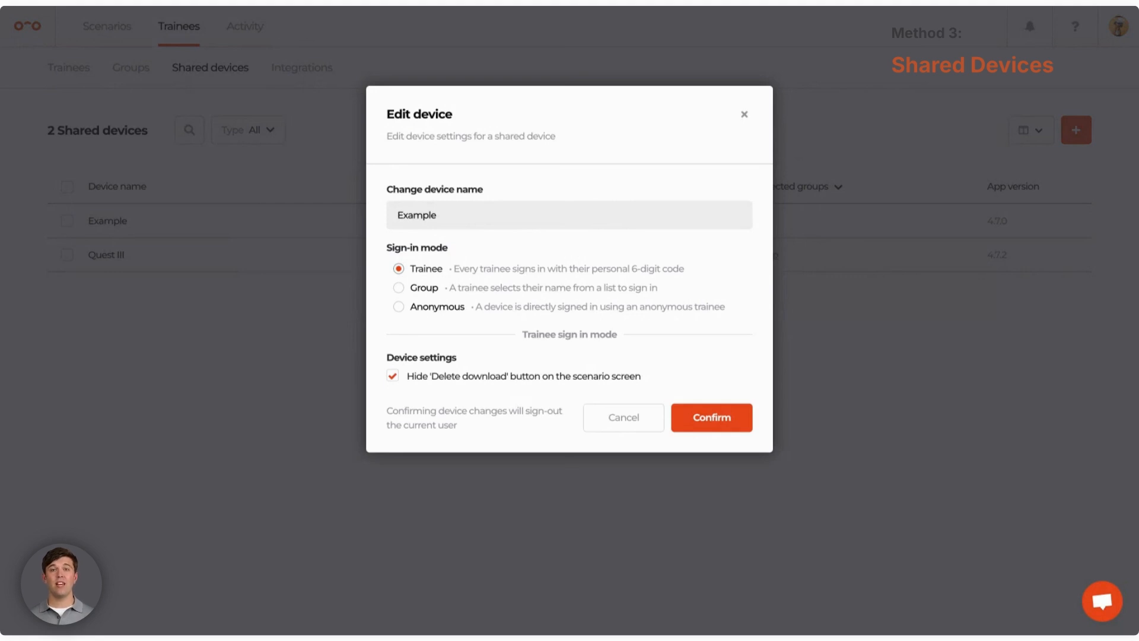
left_click(399, 288)
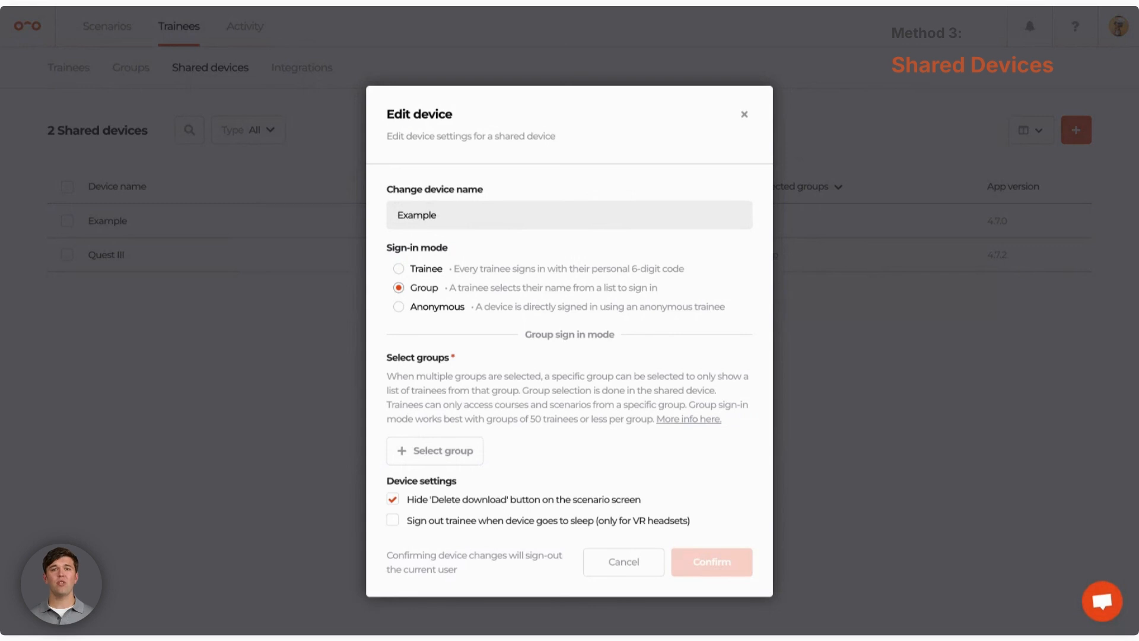
left_click(398, 307)
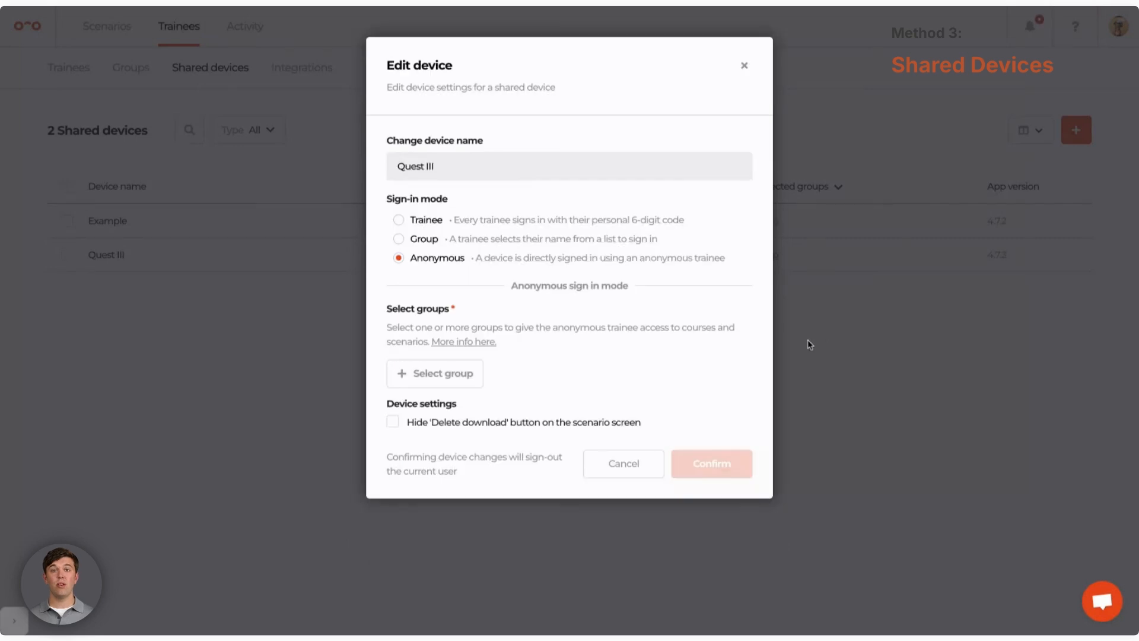
- Try connecting the Demo (me) group to the Quest III device's anonymous sign-in mode, and cancel the edit
left_click(442, 380)
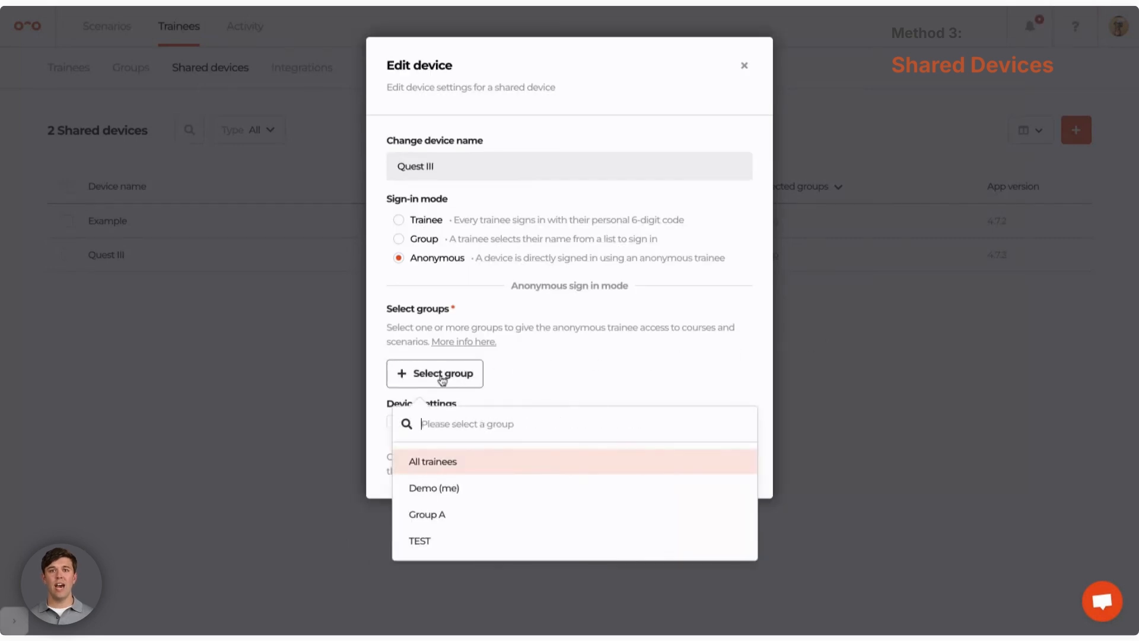
left_click(485, 483)
left_click(758, 421)
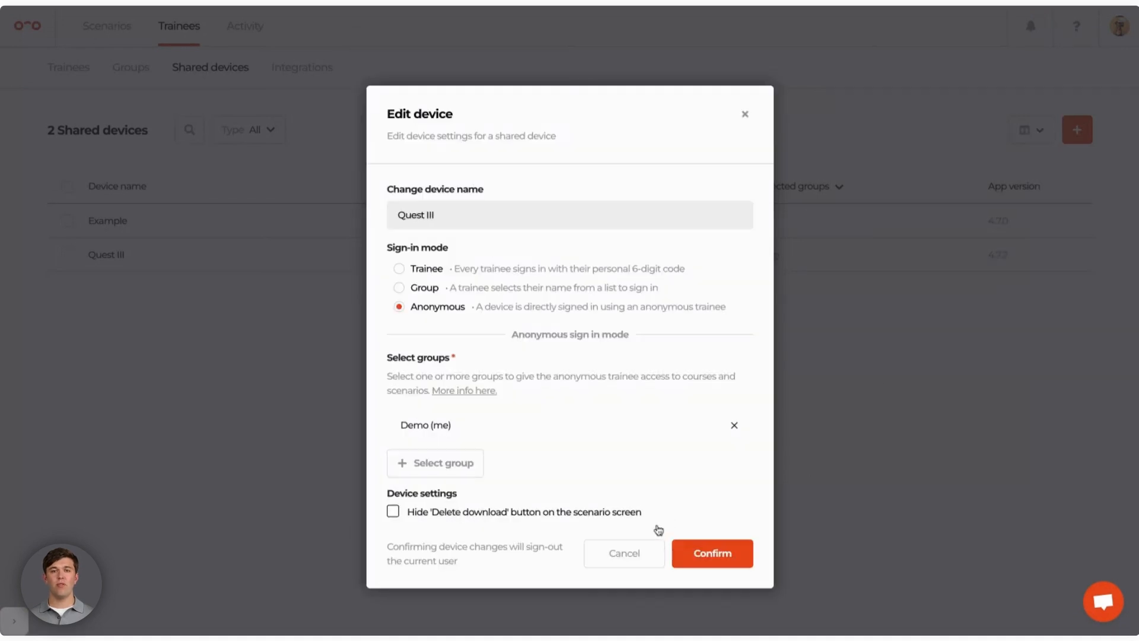
left_click(639, 552)
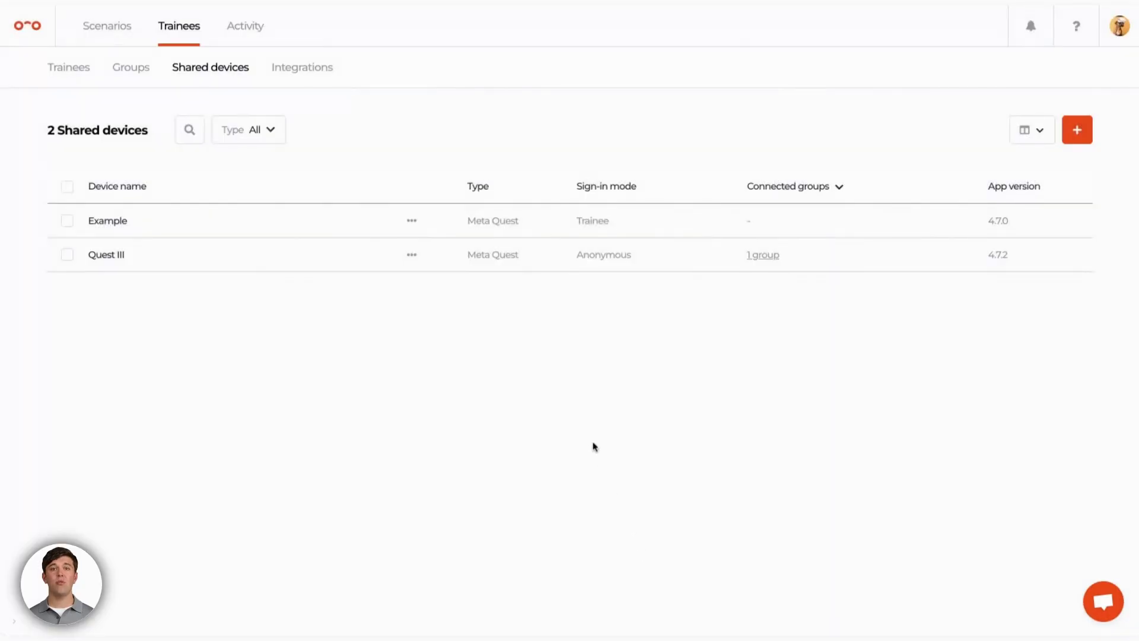
- View the LMS integrations with their downloadable scenario packages, and open the support chat
left_click(293, 72)
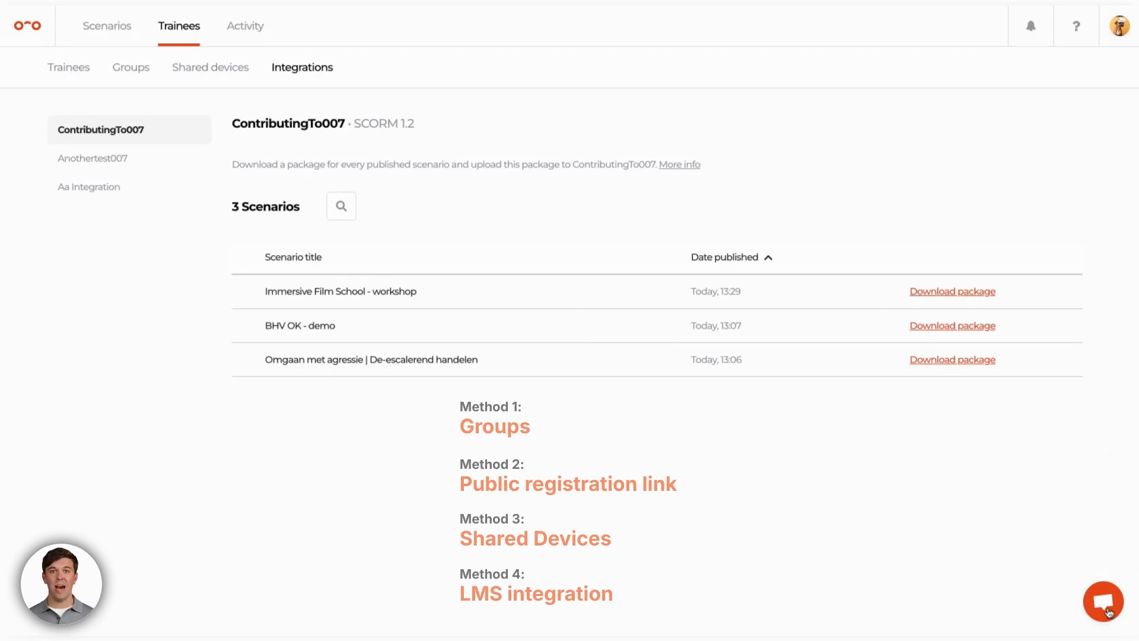
left_click(1107, 610)
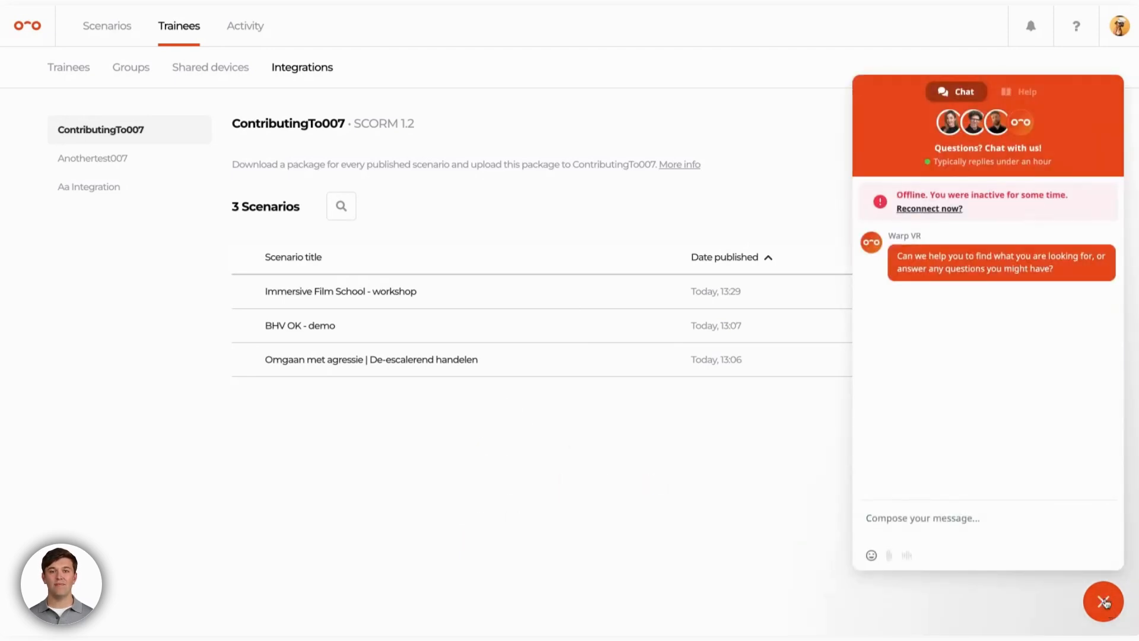